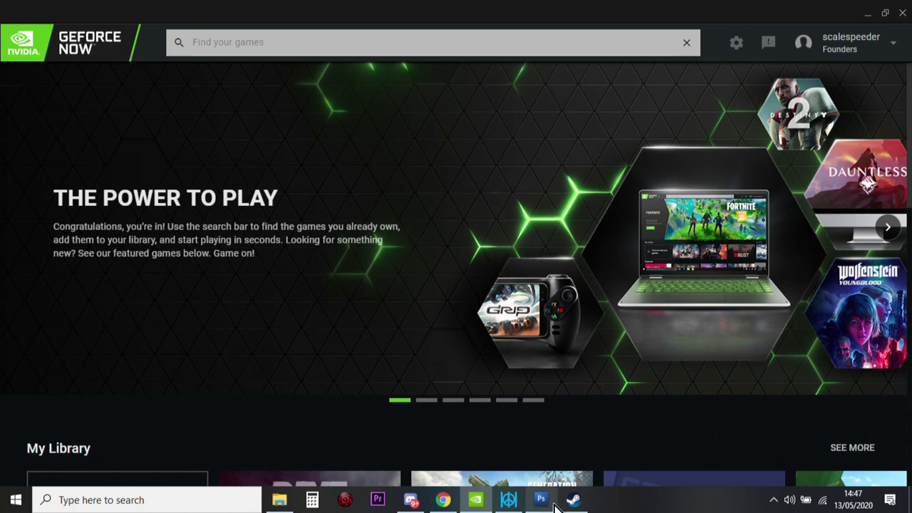
# - Switch to Steam, open the community Workshop and find the DayZ workshop by searching for "dayz"
pyautogui.click(576, 499)
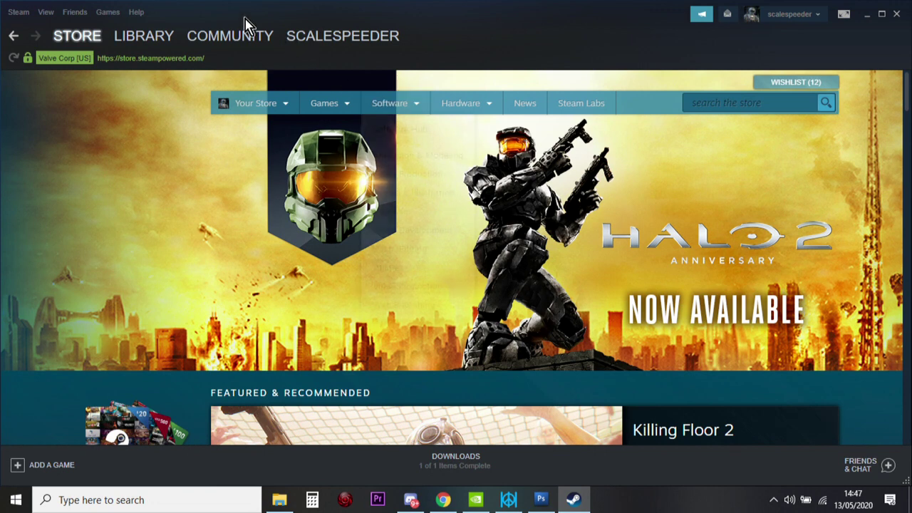
pyautogui.moveTo(220, 40)
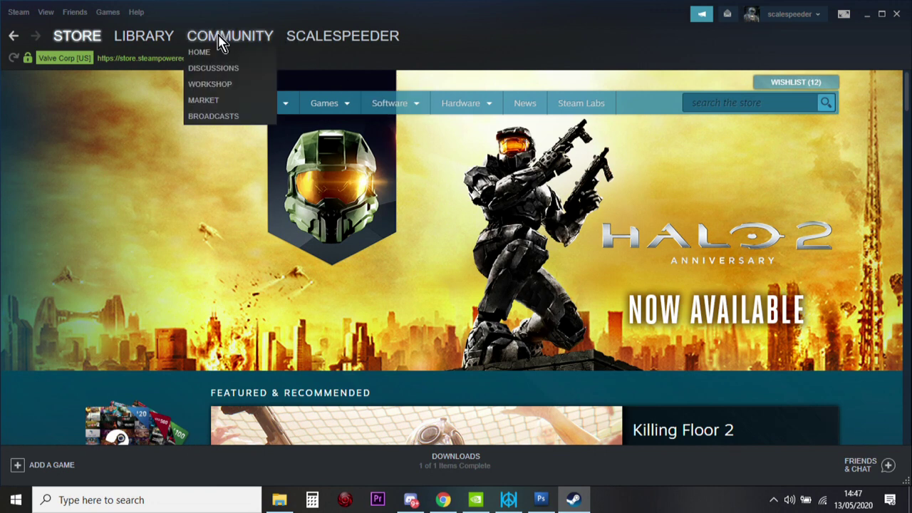
pyautogui.click(204, 85)
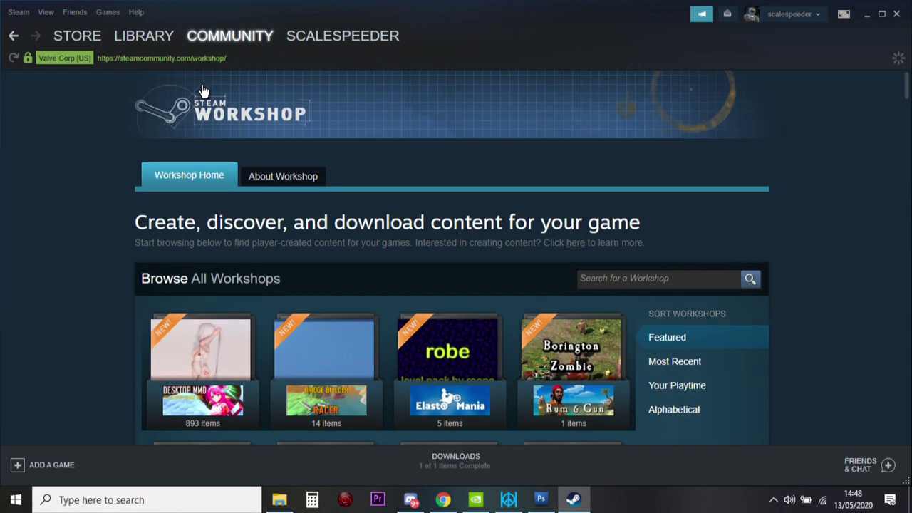
pyautogui.click(617, 279)
pyautogui.write('dayz')
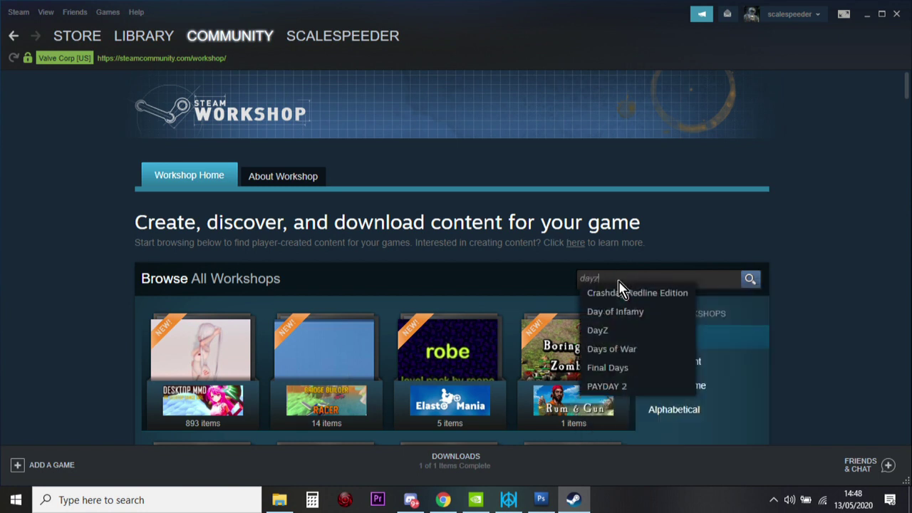
pyautogui.click(593, 293)
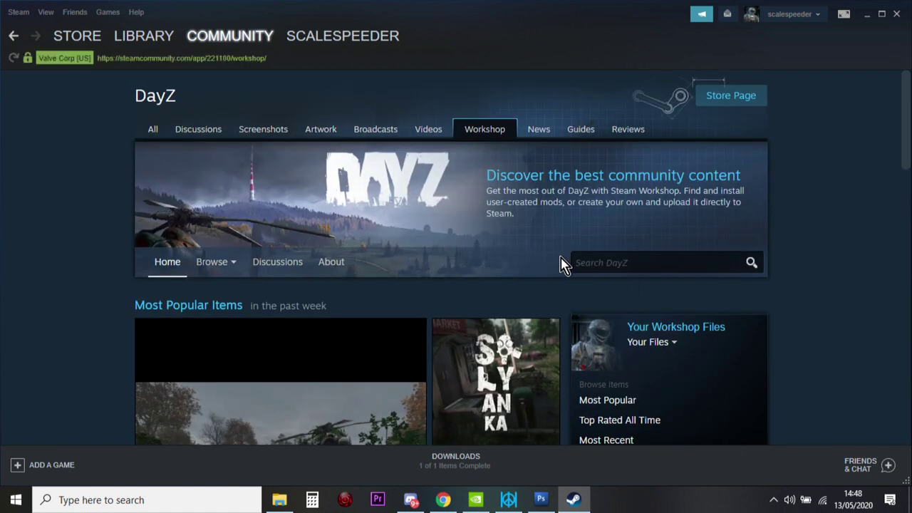
# - Search the DayZ workshop for "deer isle"
pyautogui.scroll(-1, 563, 263)
pyautogui.click(605, 195)
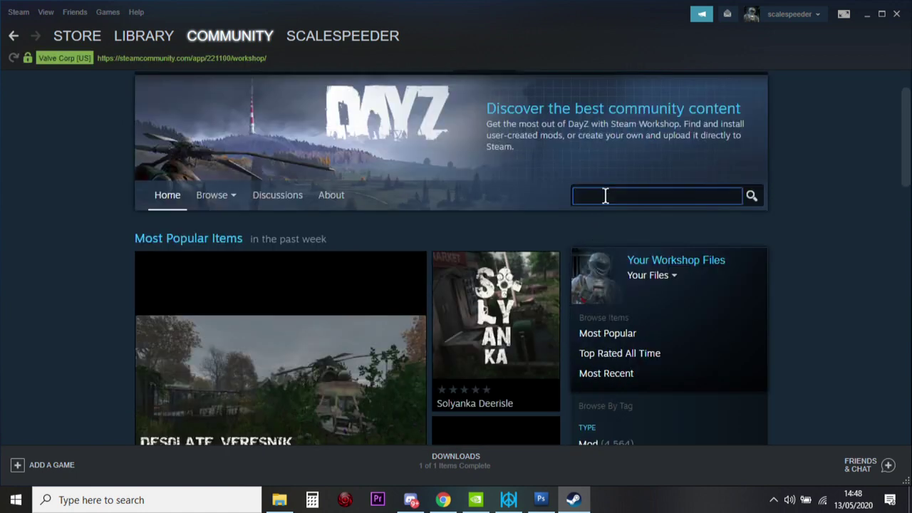
pyautogui.write('deer ')
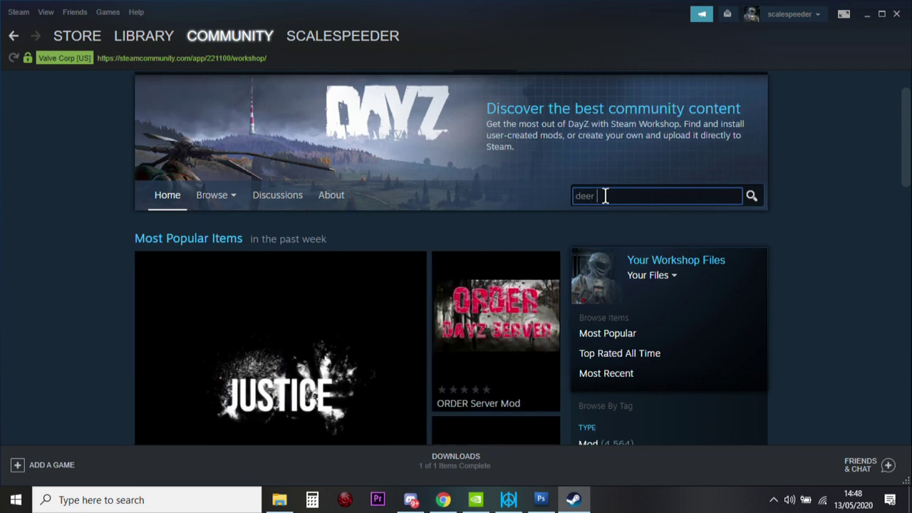
pyautogui.write('isle')
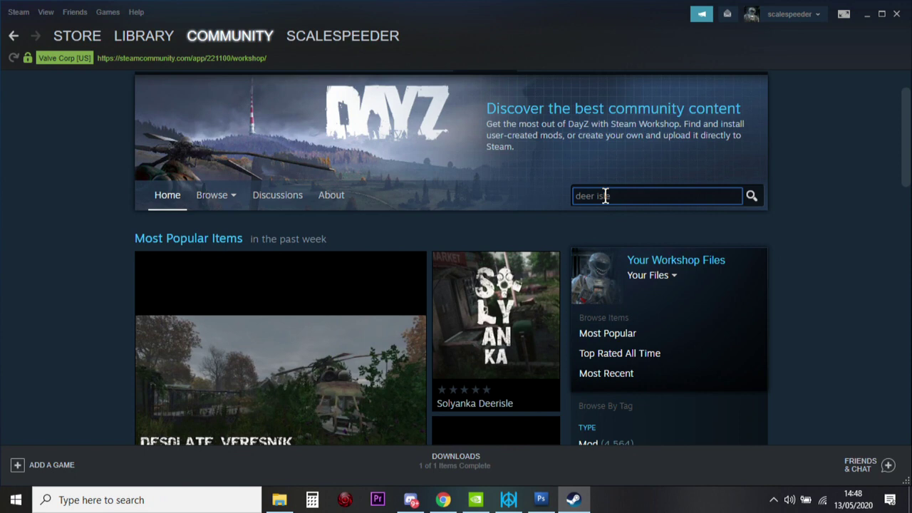
pyautogui.press('Return')
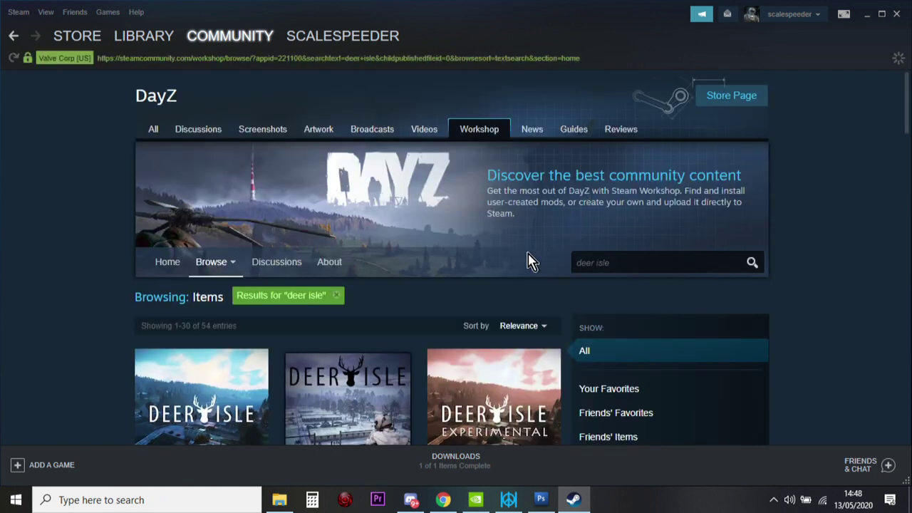
# - Open the DeerIsle mod from the search results and subscribe to it
pyautogui.scroll(-3, 529, 258)
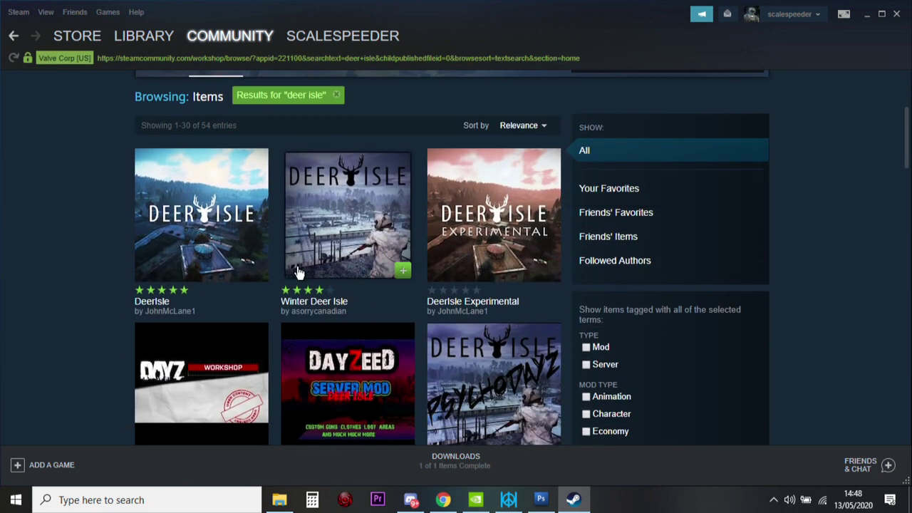
pyautogui.click(237, 226)
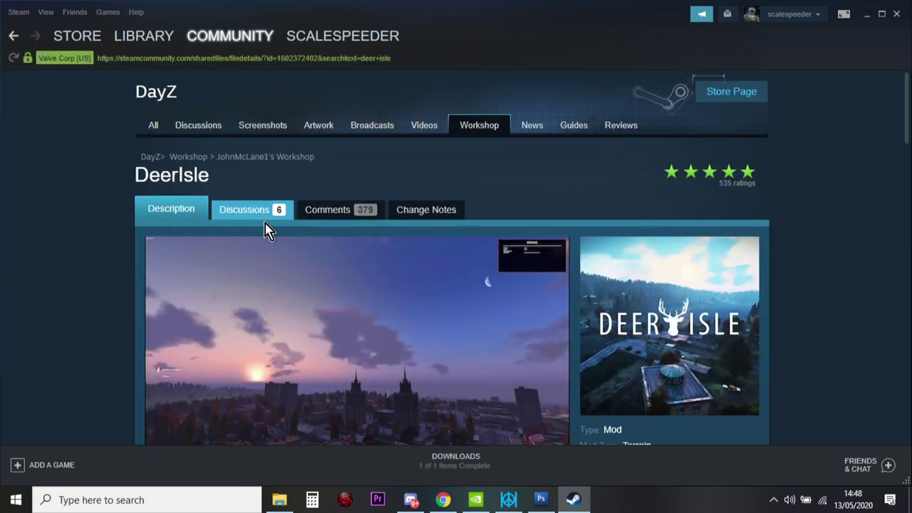
pyautogui.scroll(-2, 264, 230)
pyautogui.scroll(-2, 265, 230)
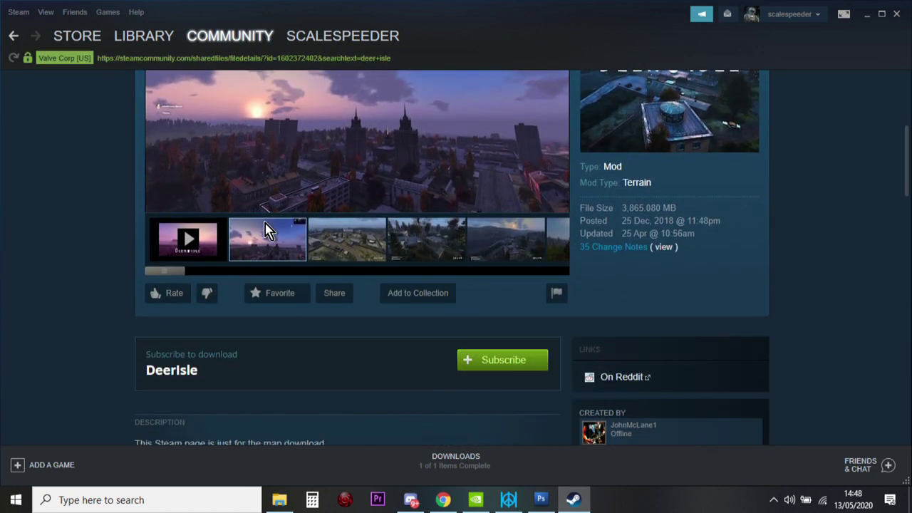
pyautogui.click(518, 362)
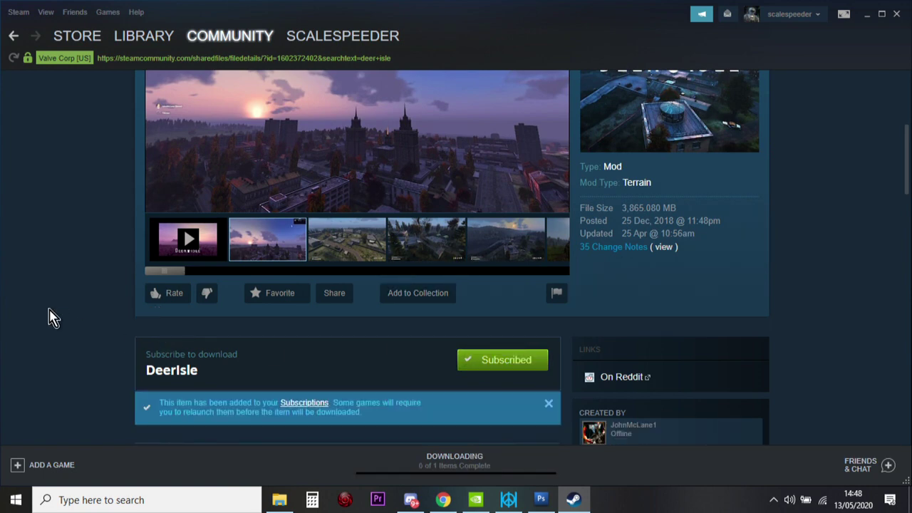
# - Switch to GeForce NOW and launch DayZ from My Library
pyautogui.click(476, 499)
pyautogui.scroll(-3, 326, 321)
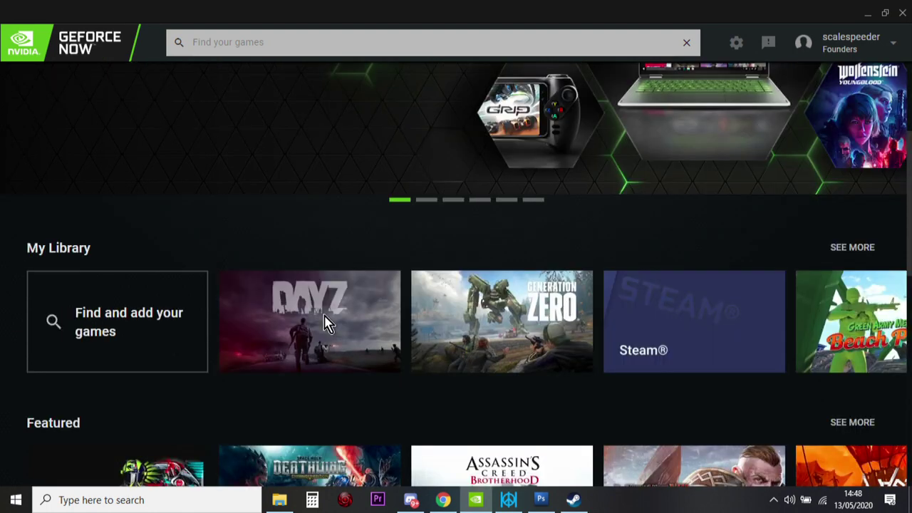
pyautogui.moveTo(299, 318)
pyautogui.click(300, 319)
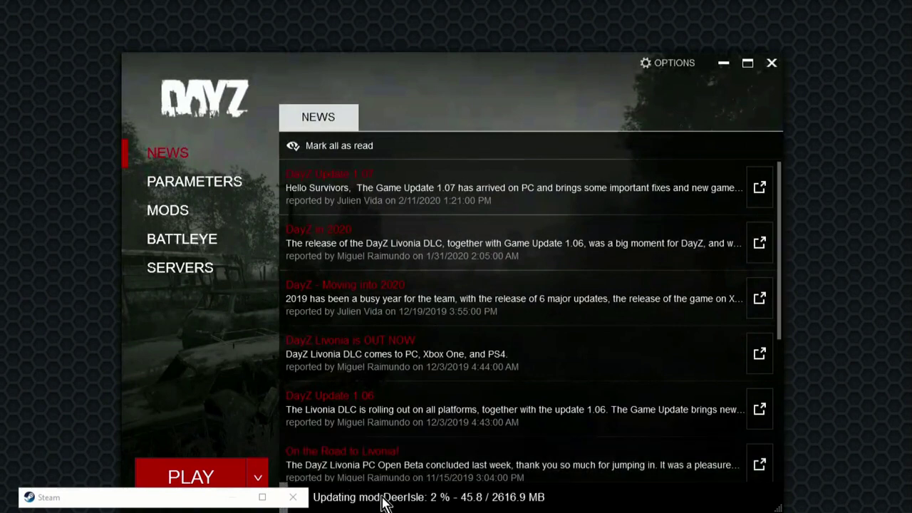
# - Load the DeerIsle mod in the DayZ launcher and expand its details to check the multiplayer status
pyautogui.click(171, 214)
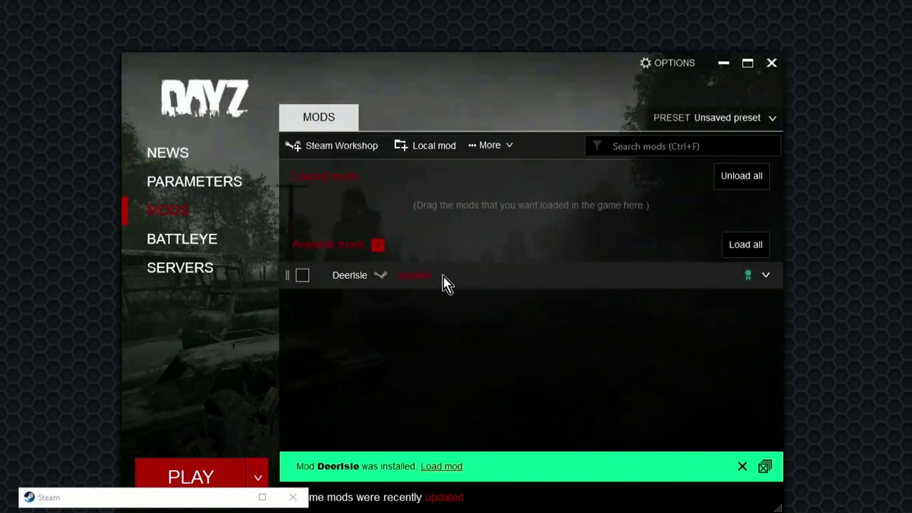
pyautogui.moveTo(443, 279); pyautogui.dragTo(488, 206)
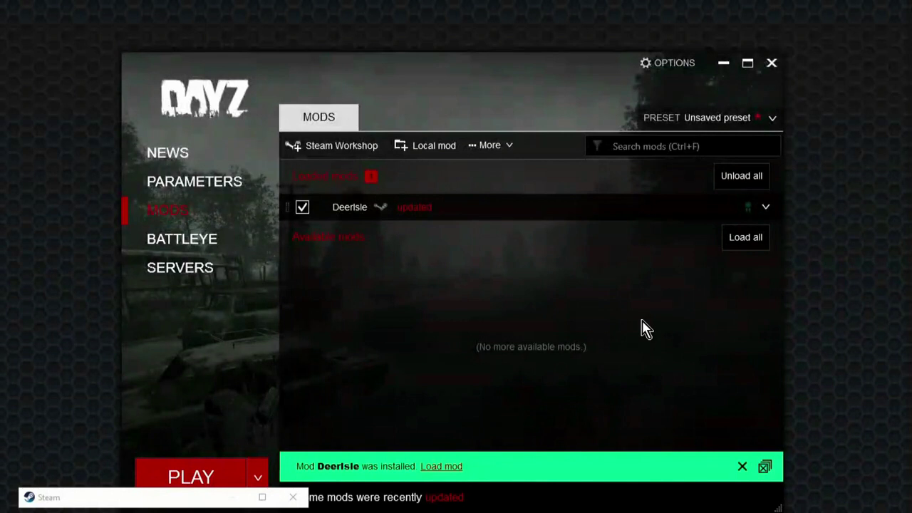
pyautogui.click(766, 208)
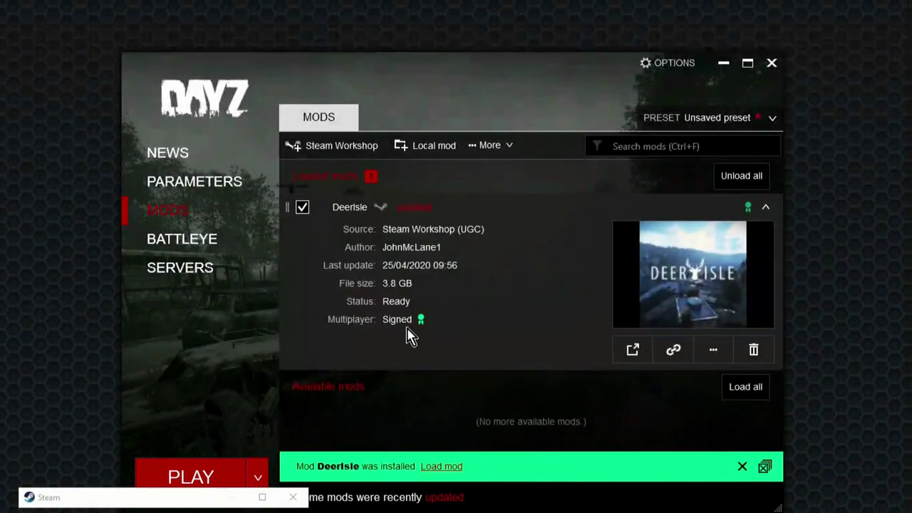
pyautogui.moveTo(394, 320)
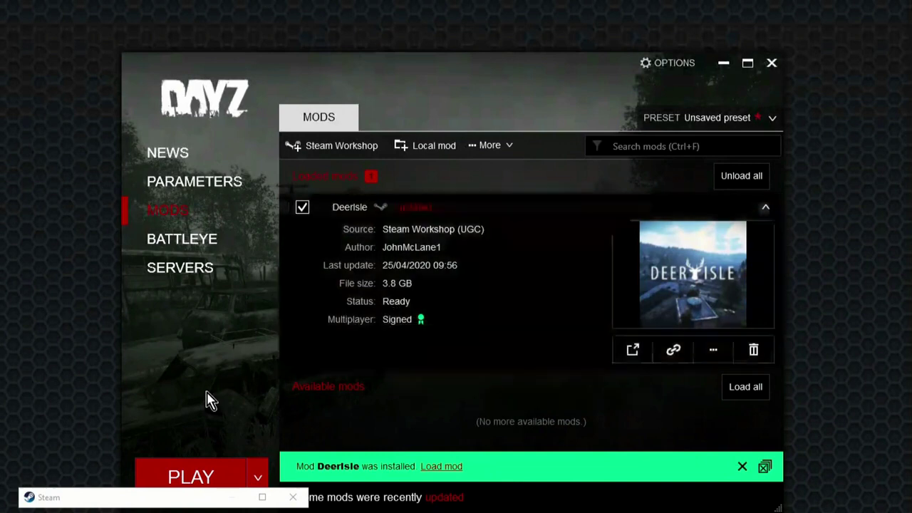
# - Start DayZ from the launcher with the DeerIsle mod loaded
pyautogui.click(190, 478)
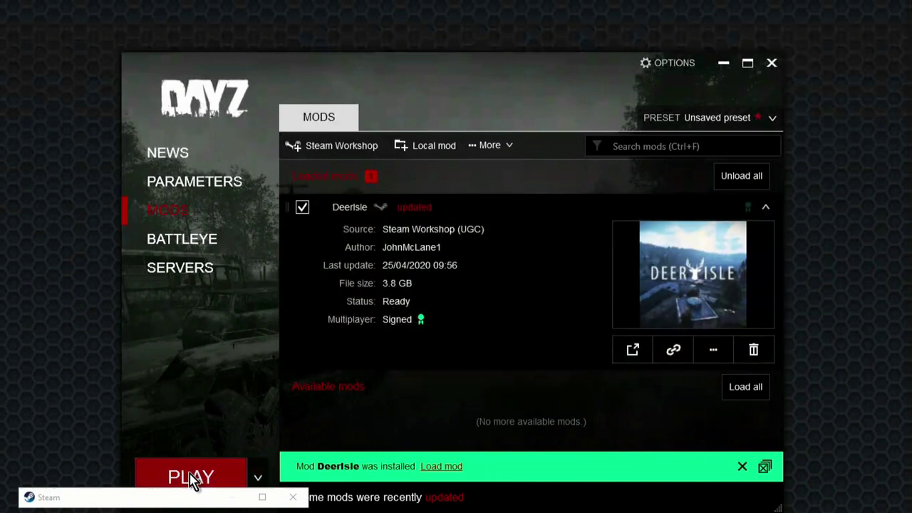
pyautogui.click(578, 430)
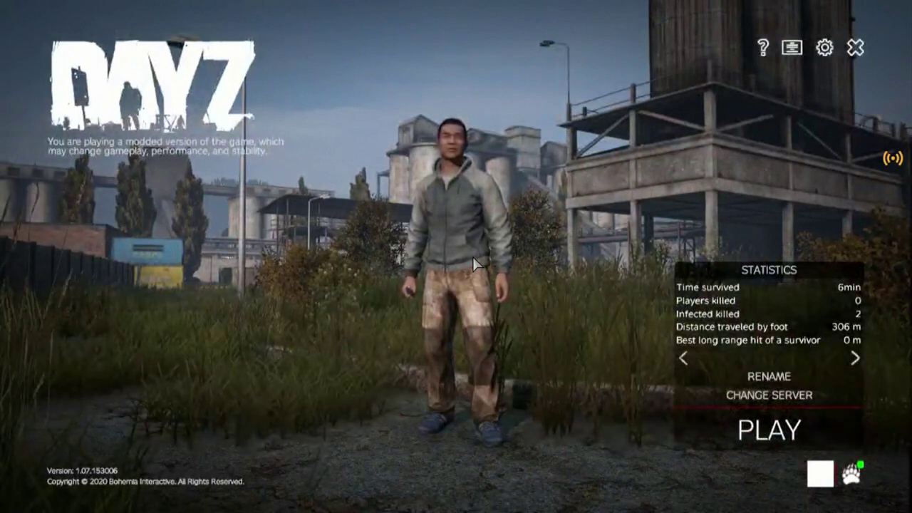
# - Open the server browser's community list and filter the servers by the name "spaggle"
pyautogui.click(756, 392)
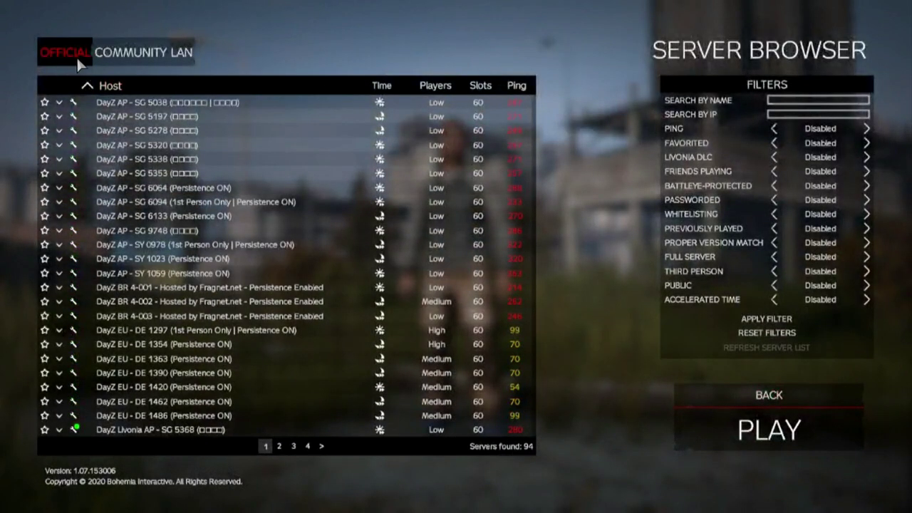
pyautogui.click(114, 55)
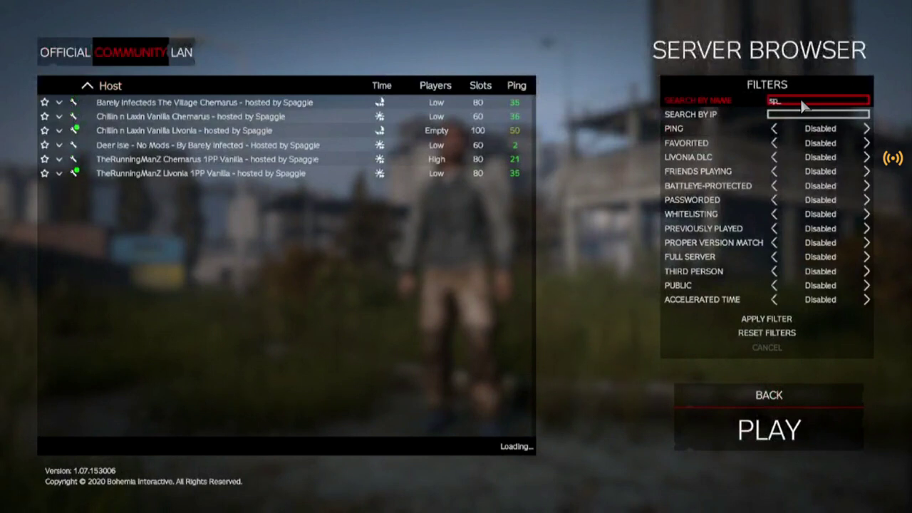
pyautogui.write('ggle')
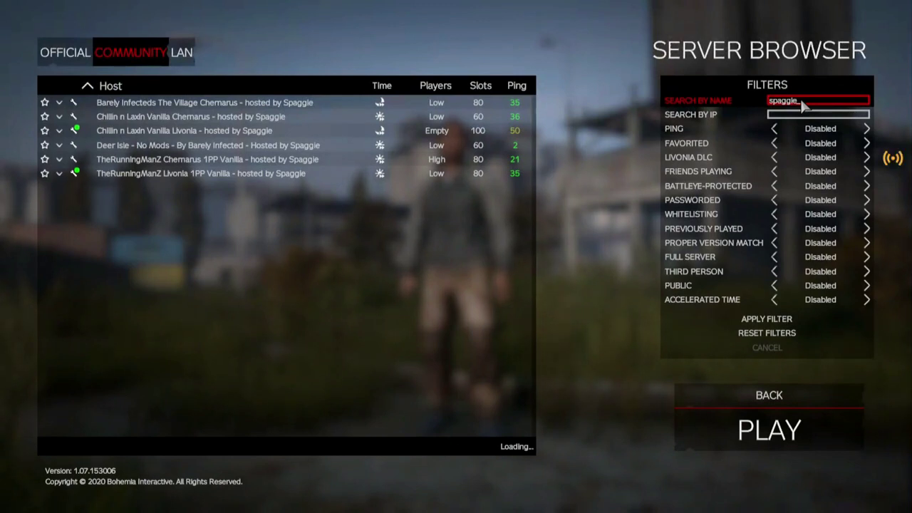
pyautogui.click(771, 321)
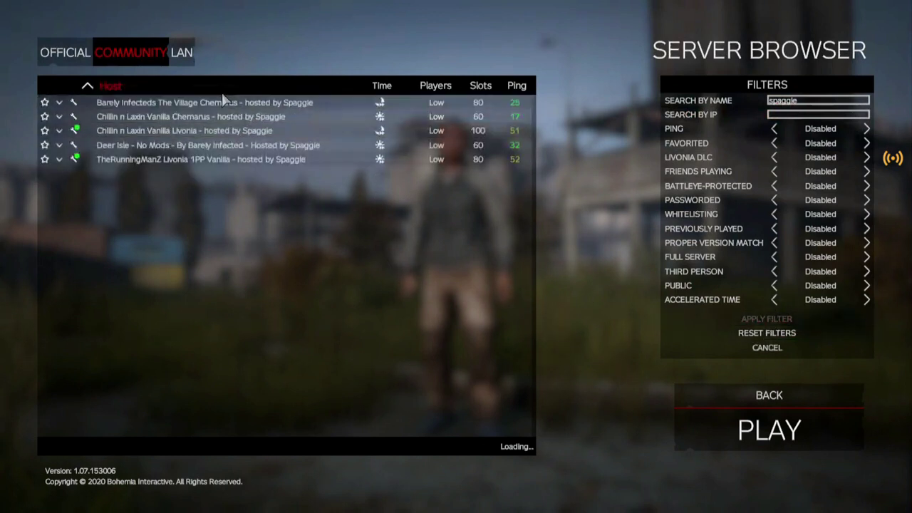
# - Select the "Deer Isle - No Mods - By Barely Infected" server and join it
pyautogui.click(151, 159)
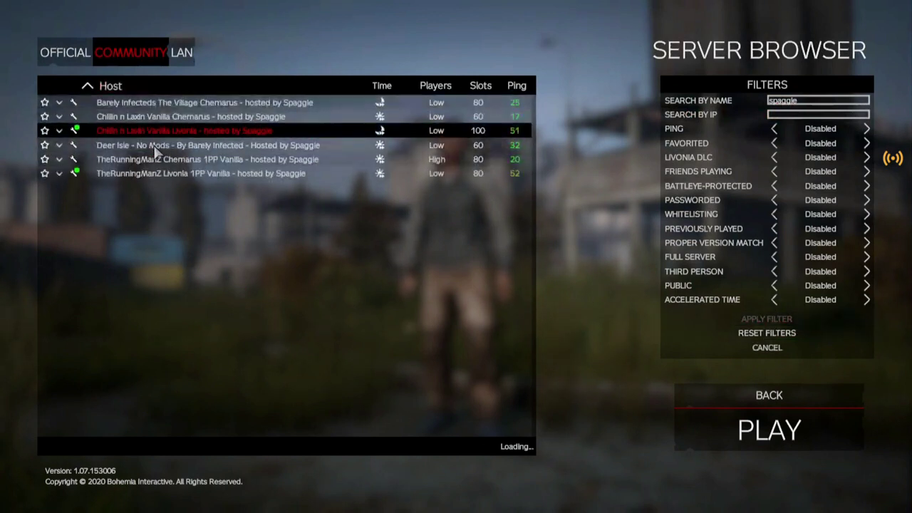
pyautogui.click(156, 146)
pyautogui.click(204, 150)
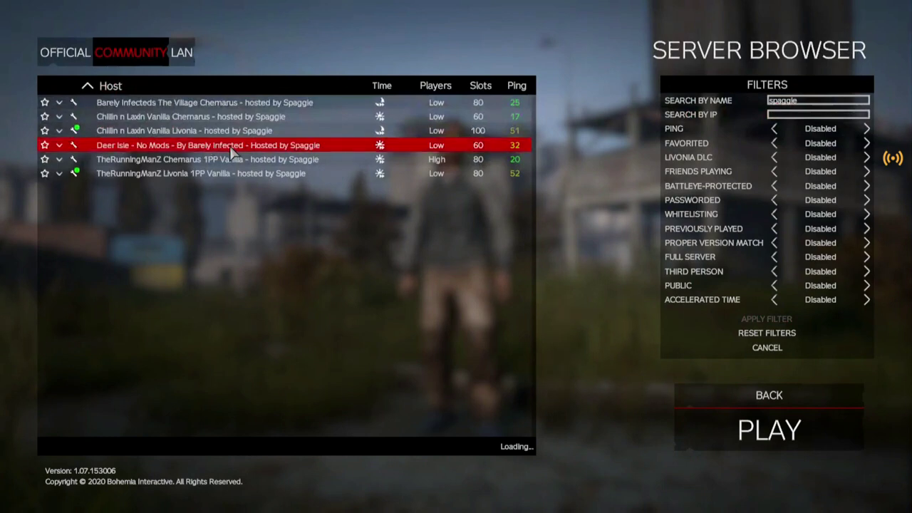
pyautogui.click(769, 428)
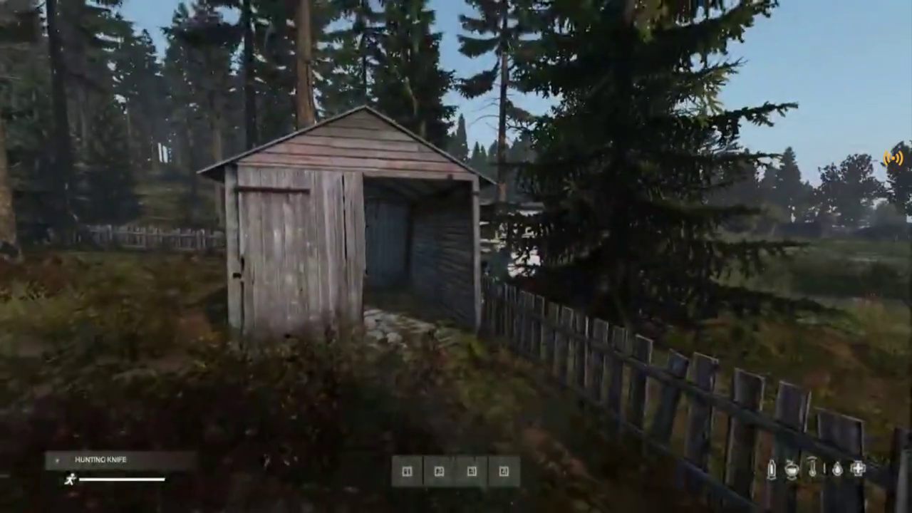
# - Walk the character into the open wooden shed and up the track to the log cabin
pyautogui.press('w')
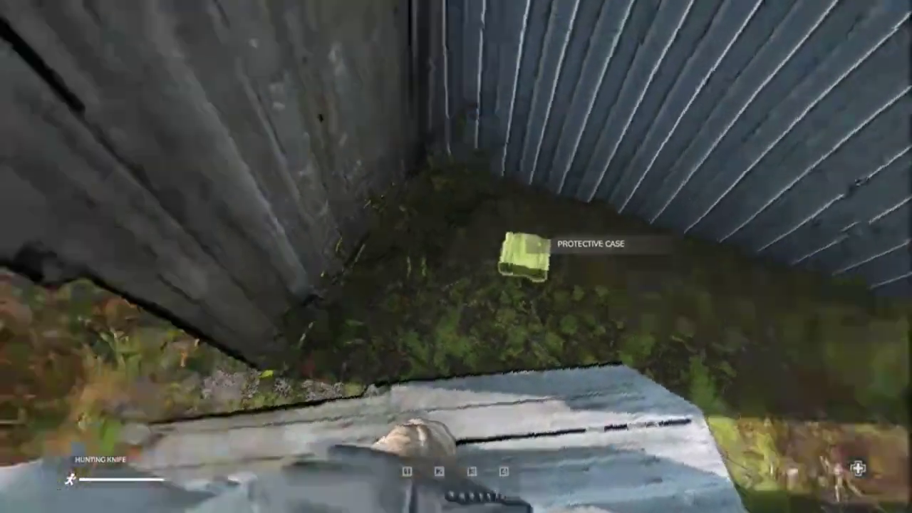
pyautogui.press('w')
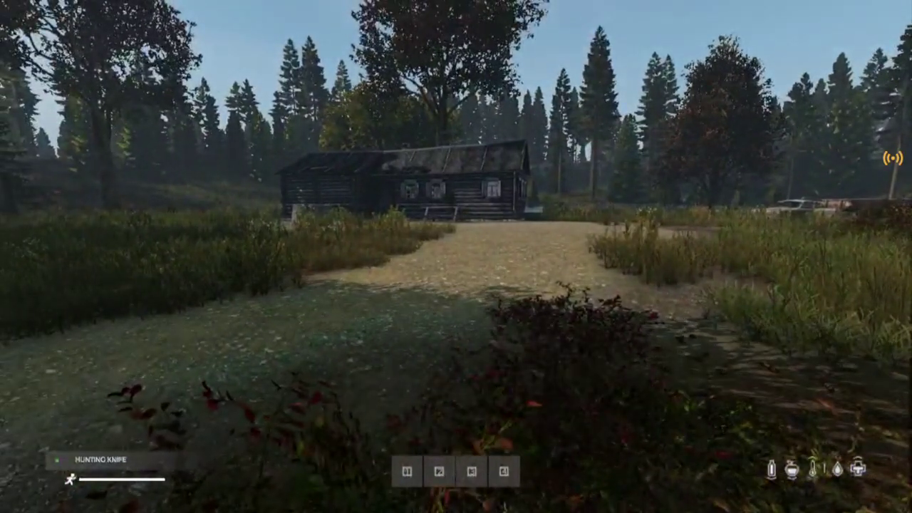
pyautogui.press('w')
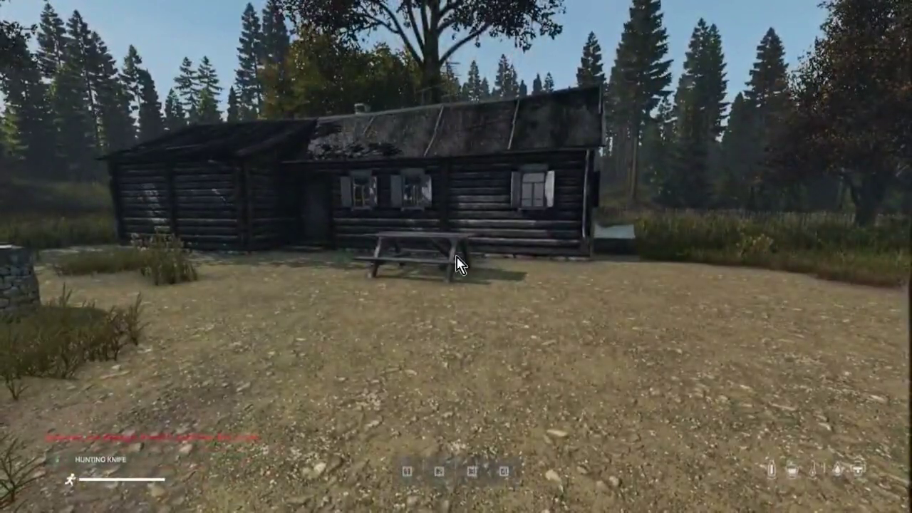
# - Check the items in the character's inventory and walk on past the front of the log cabin
pyautogui.press('Tab')
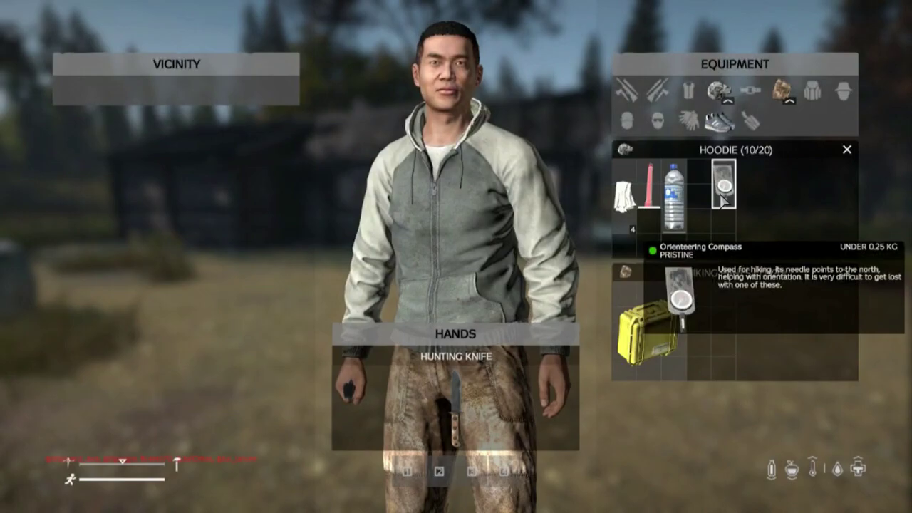
pyautogui.press('Tab')
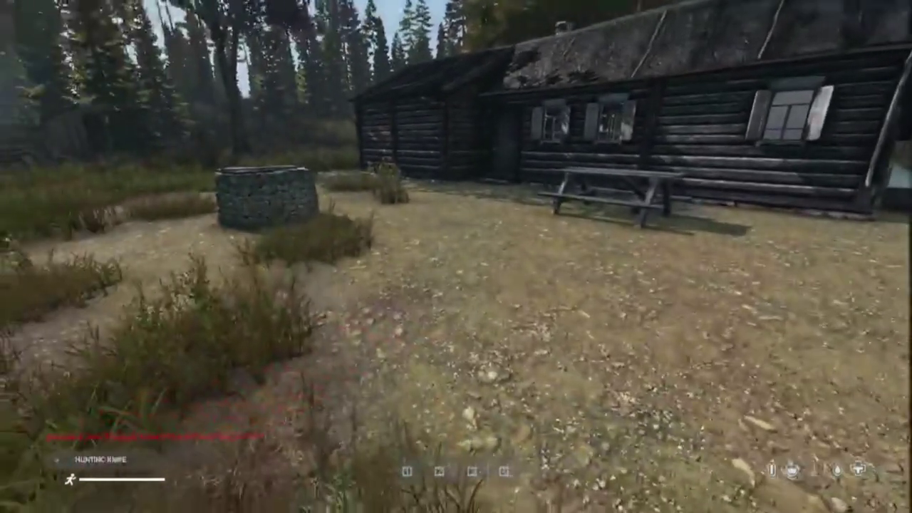
pyautogui.press('w')
pyautogui.press('w')
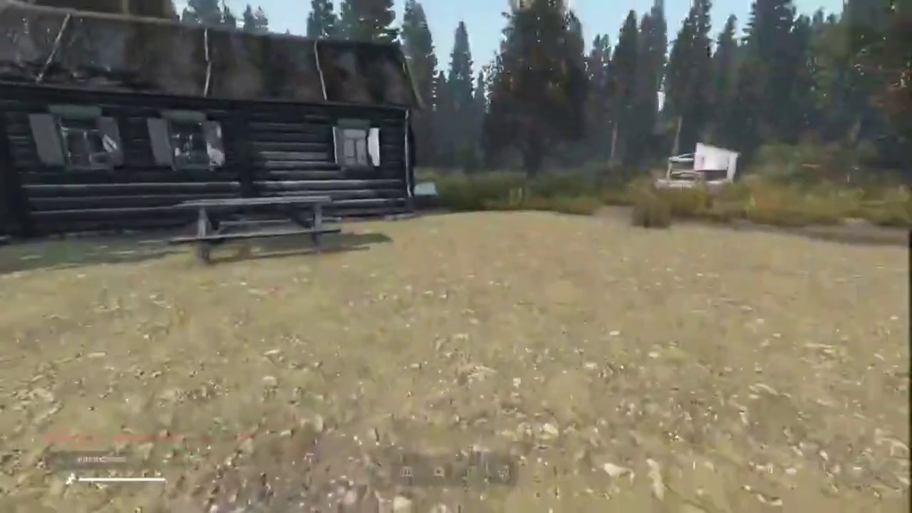
pyautogui.press('w')
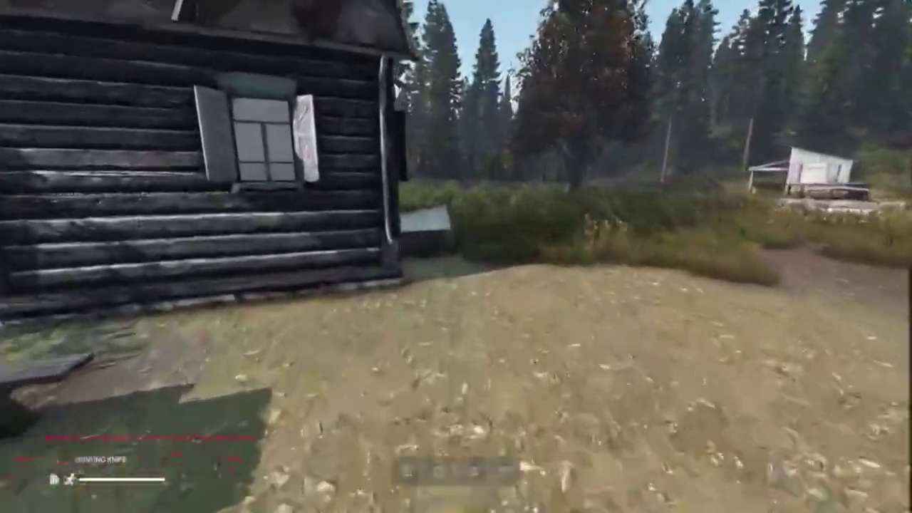
# - Walk the character around the side of the log cabin and back across the gravel yard towards the red wooden building
pyautogui.press('w')
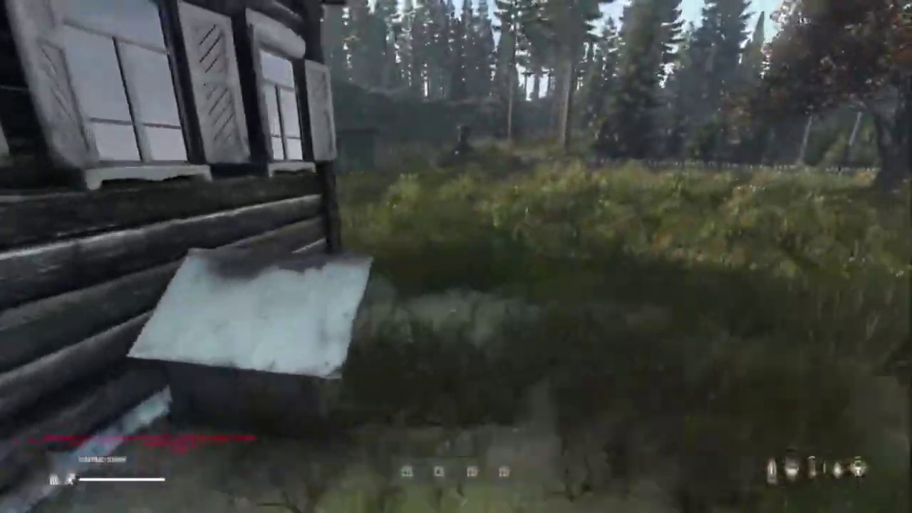
pyautogui.press('w')
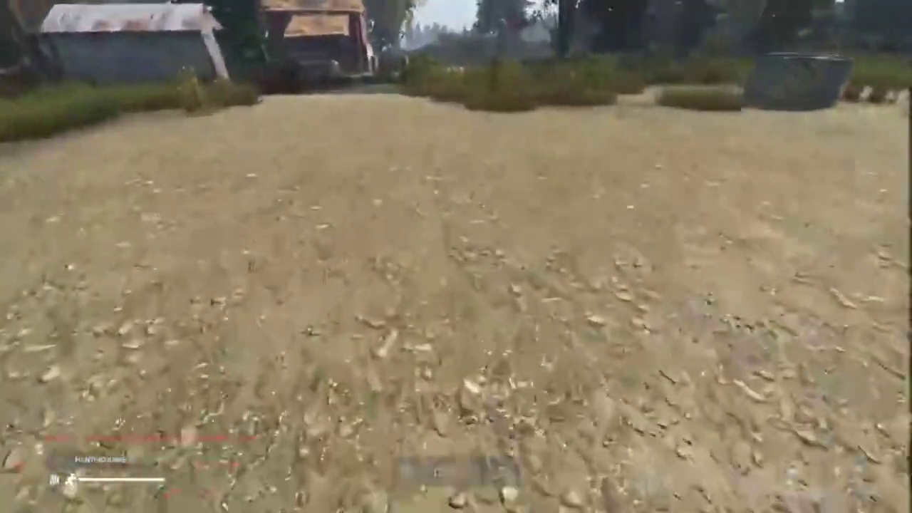
pyautogui.press('w')
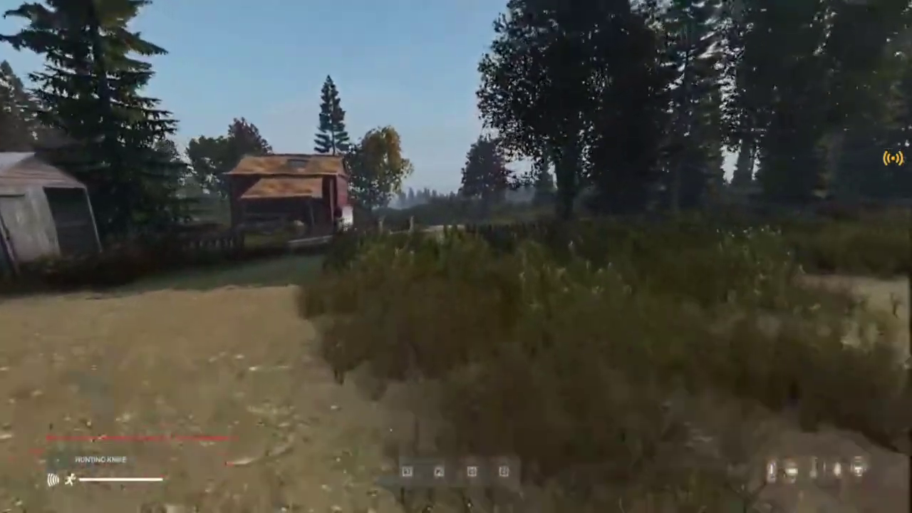
# - Run the character over the grassy hillside, past the trees, to the boulders near the coast
pyautogui.press('w')
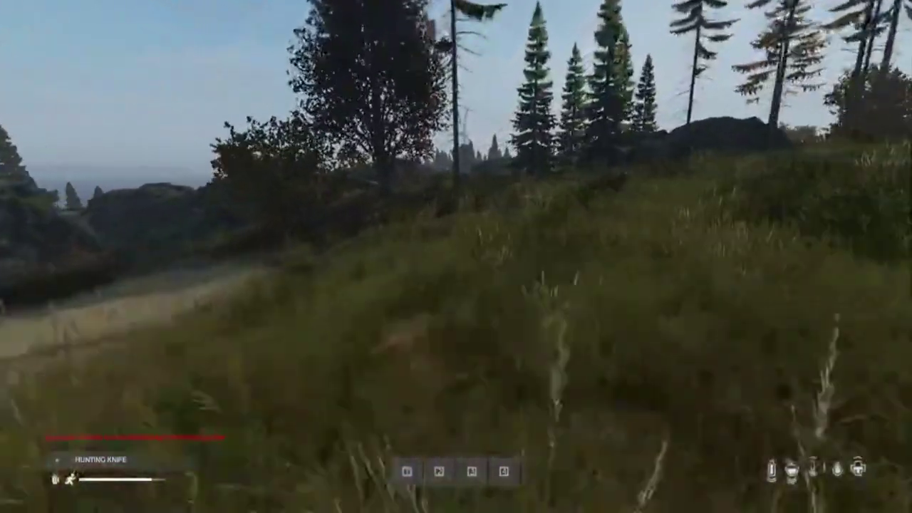
pyautogui.press('w')
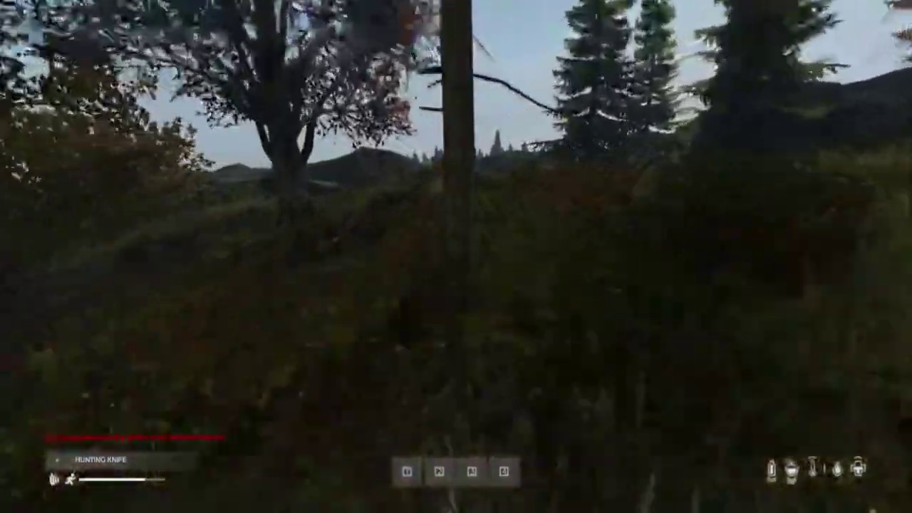
pyautogui.press('w')
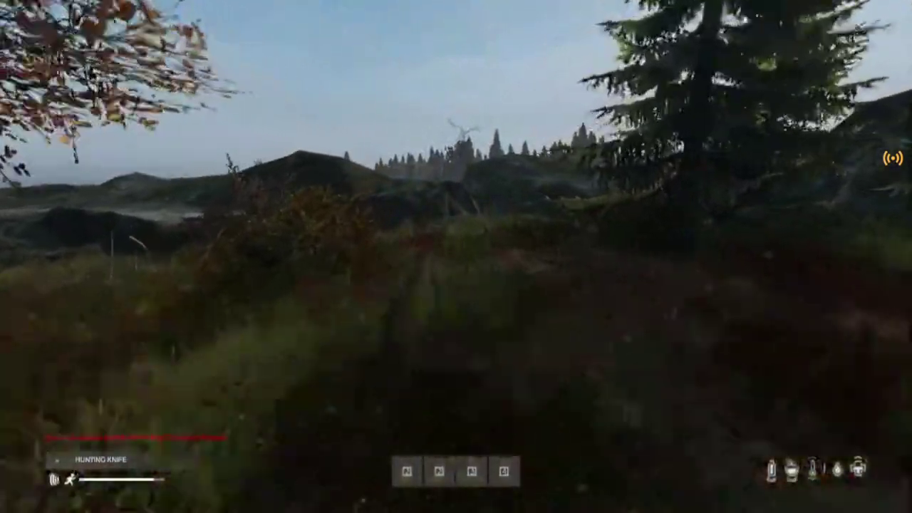
pyautogui.press('w')
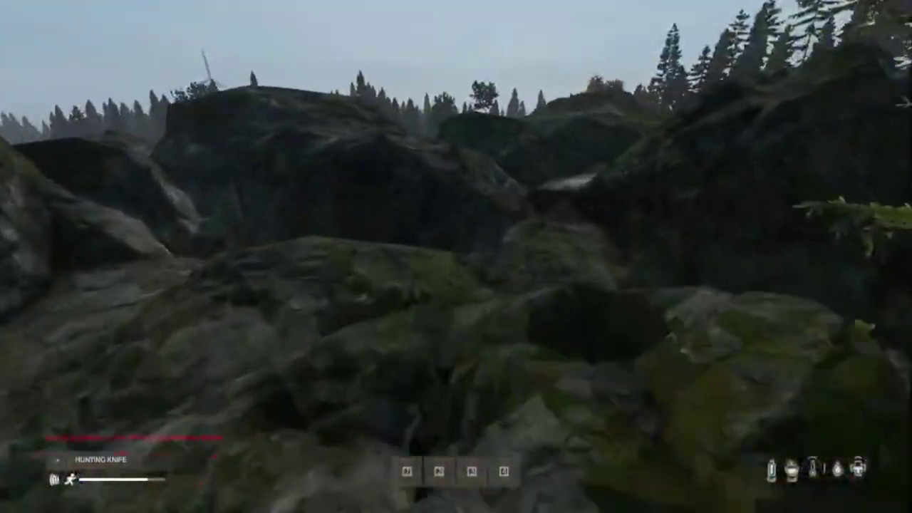
# - Cross the rocky gully between the boulders and climb onto the mossy rocks overlooking the bay and the wind turbine
pyautogui.press('w')
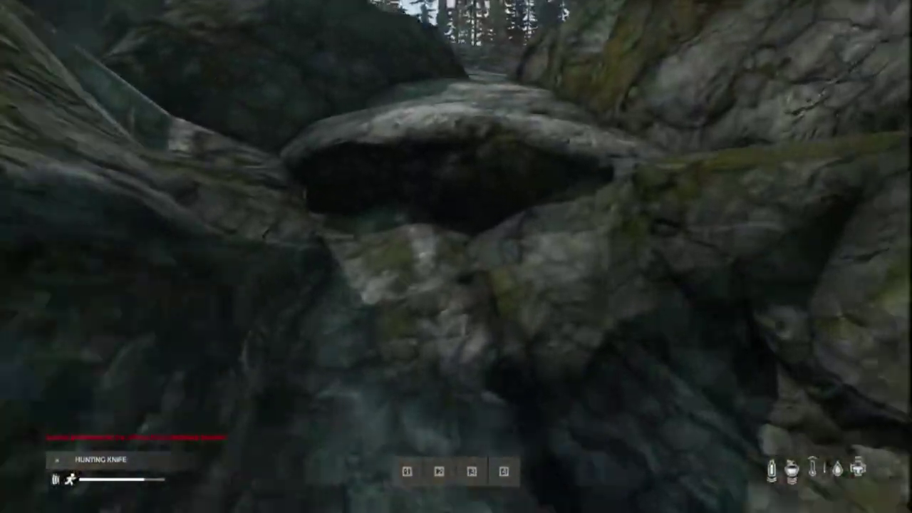
pyautogui.press('w')
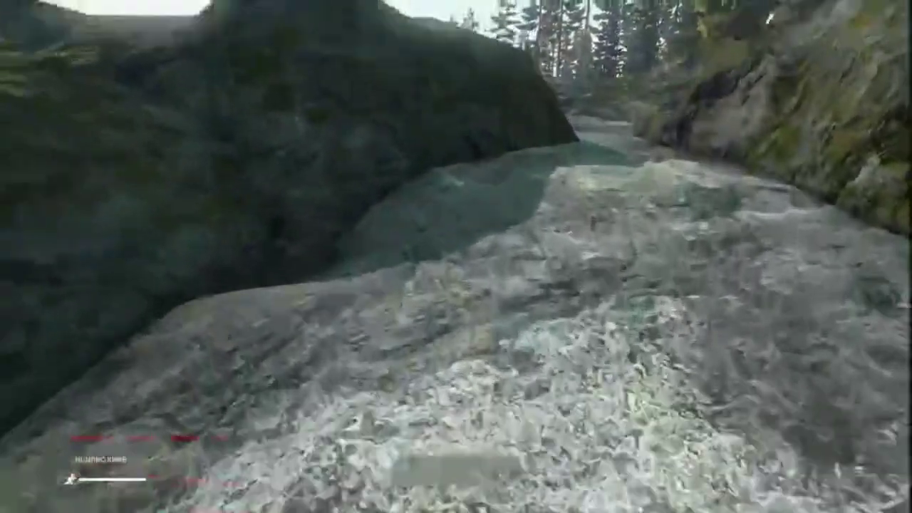
pyautogui.press('w')
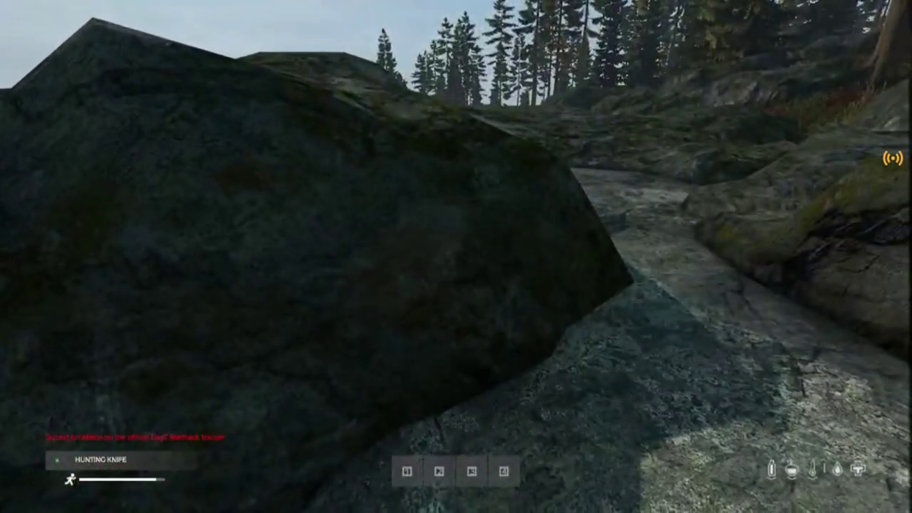
pyautogui.press('w')
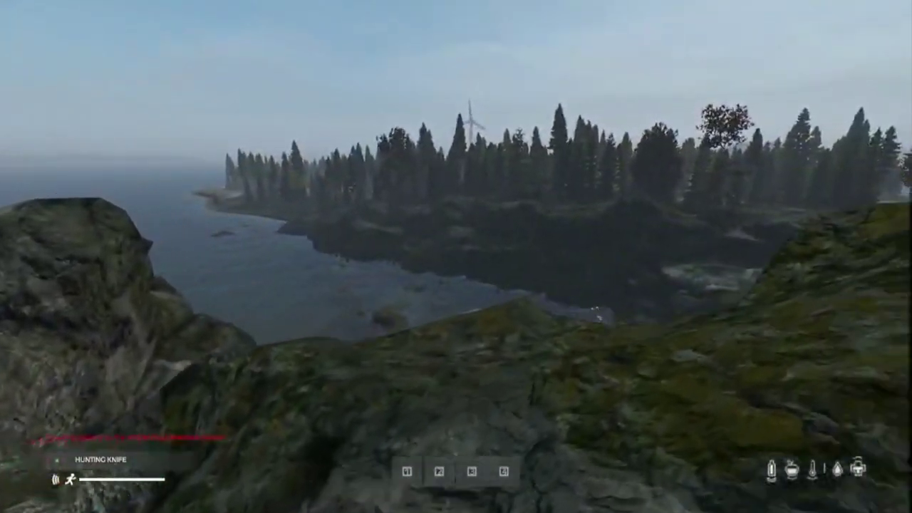
pyautogui.press('w')
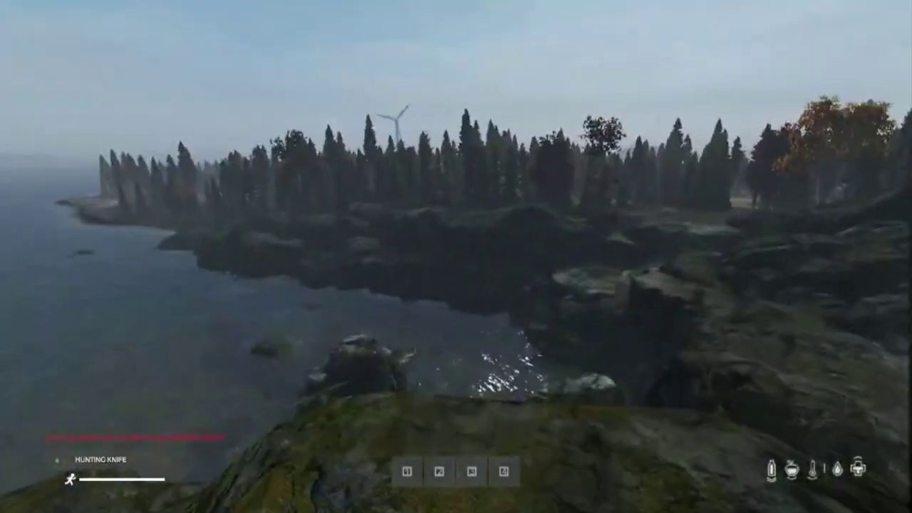